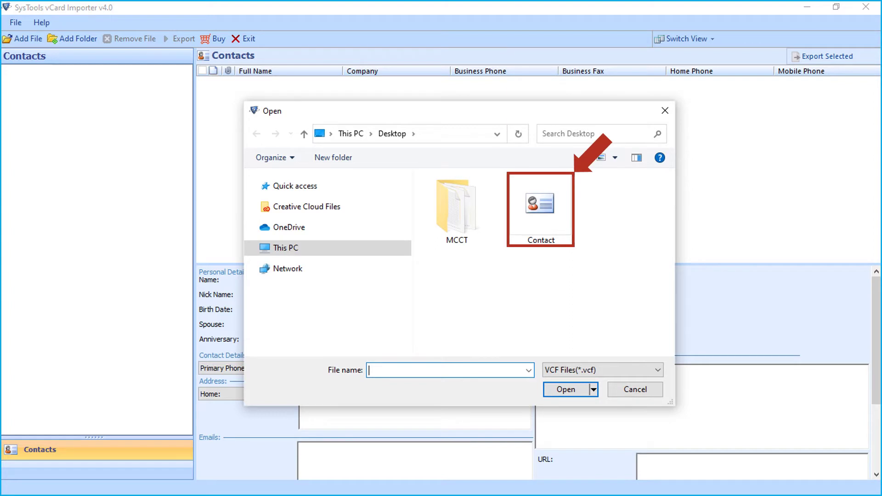
Step: Add Contact.vcf from the Desktop to the importer
click(541, 210)
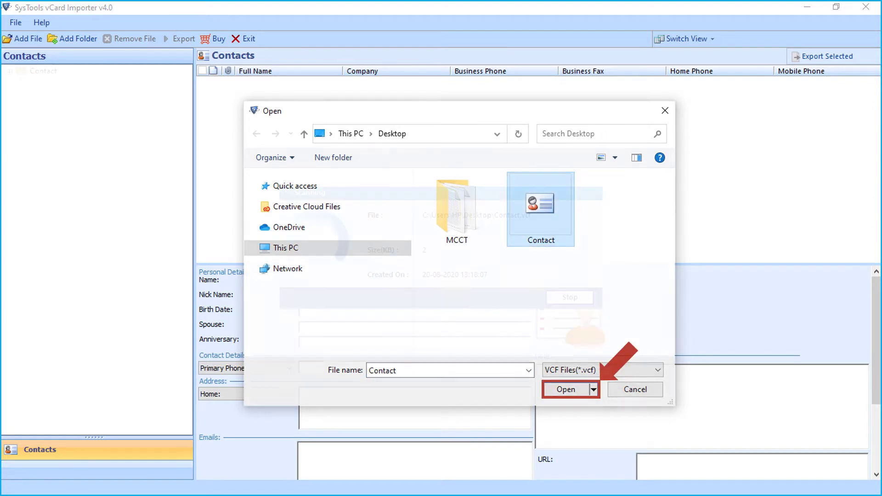
click(566, 389)
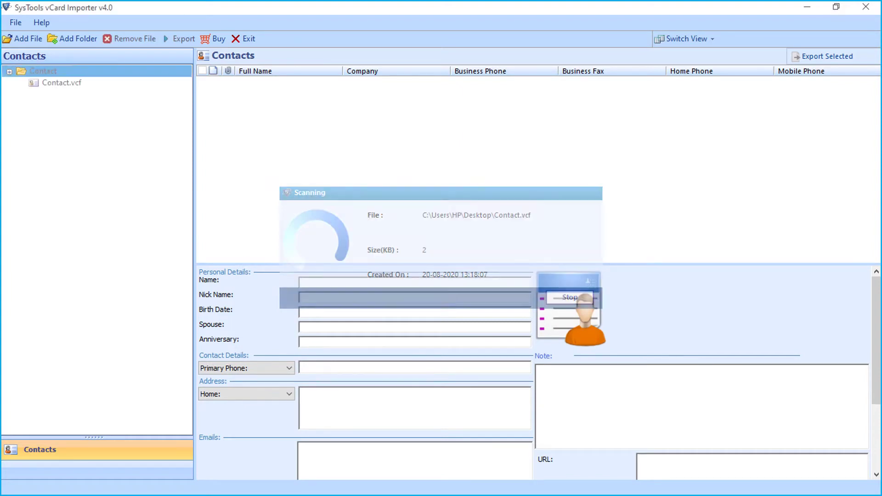
Step: List Contact.vcf's 15 contacts and check only the first five for export
click(62, 83)
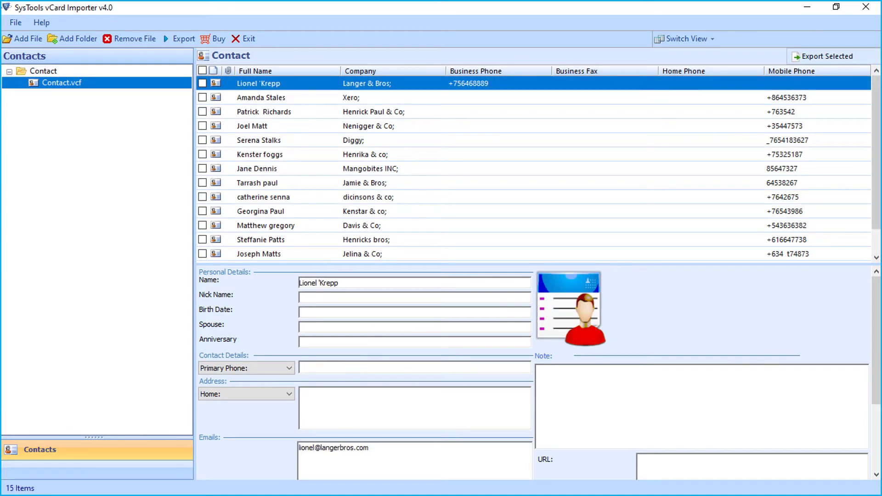
click(203, 71)
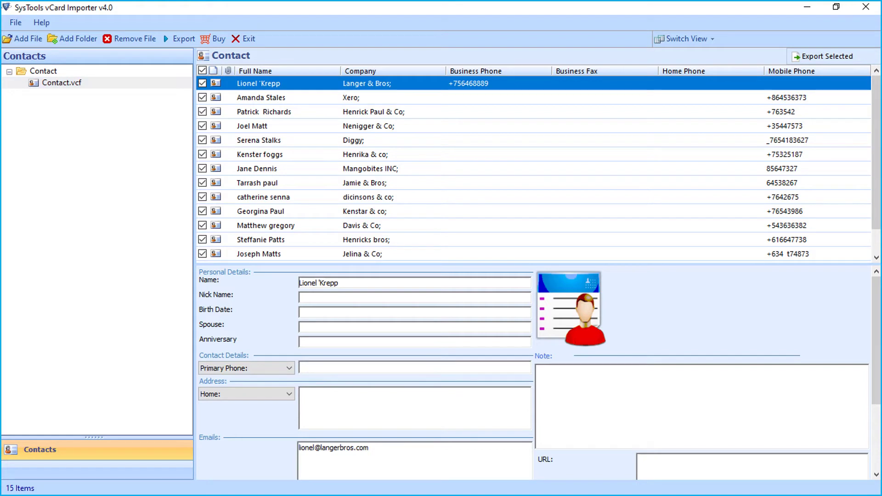
click(202, 70)
click(203, 97)
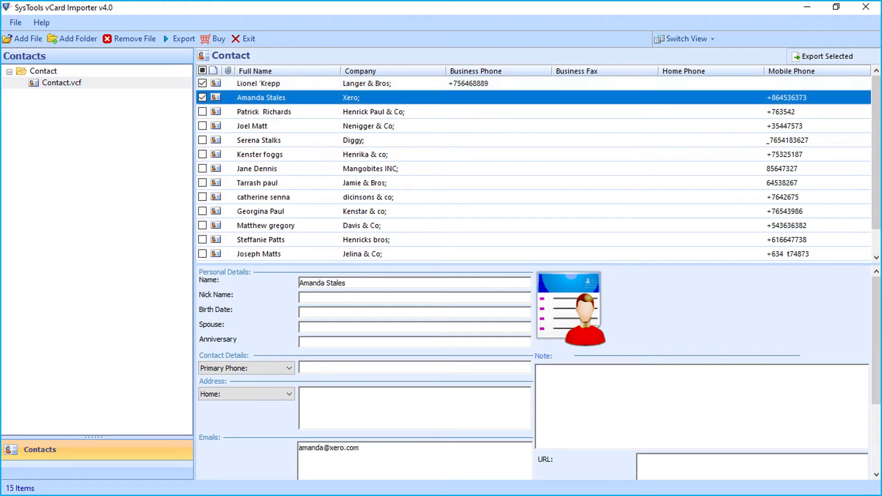
click(203, 112)
click(202, 125)
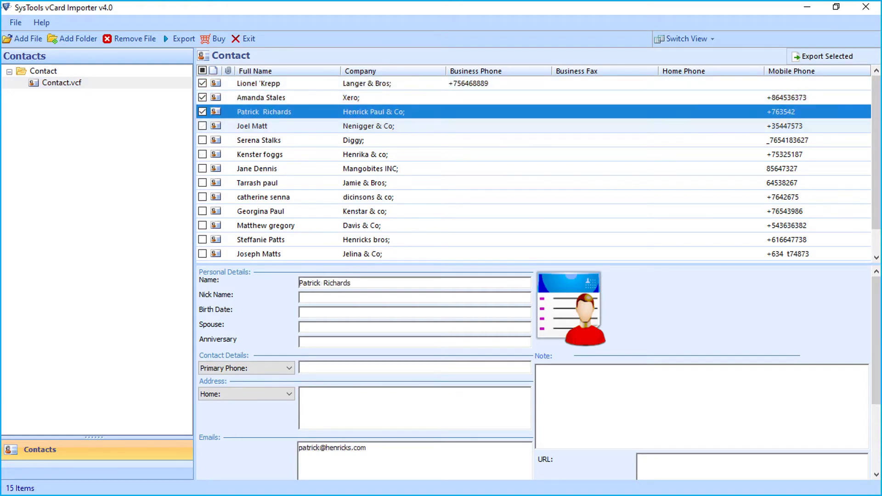
click(203, 140)
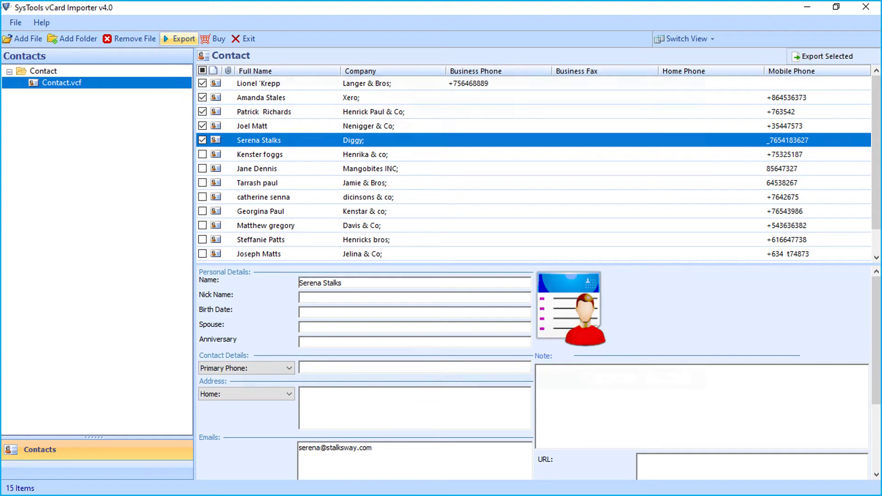
Step: Set the export type to MS Outlook Profile with Outlook as the destination profile
click(179, 38)
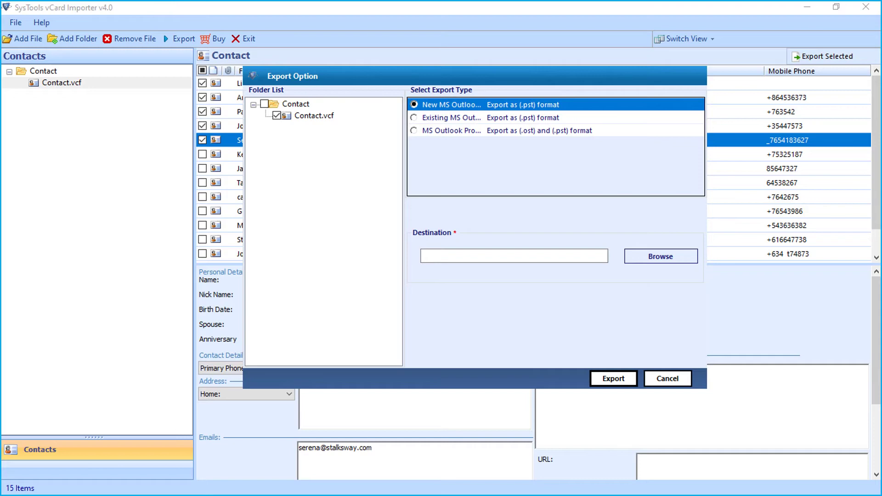
key(Down)
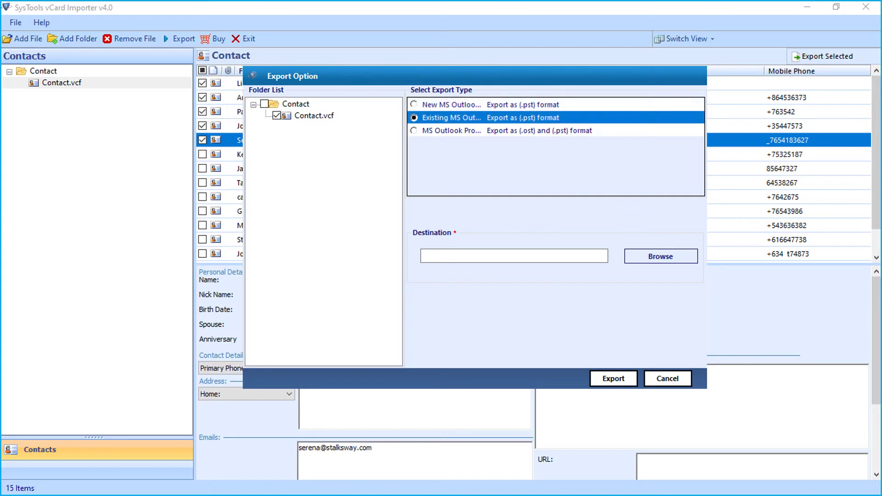
key(Down)
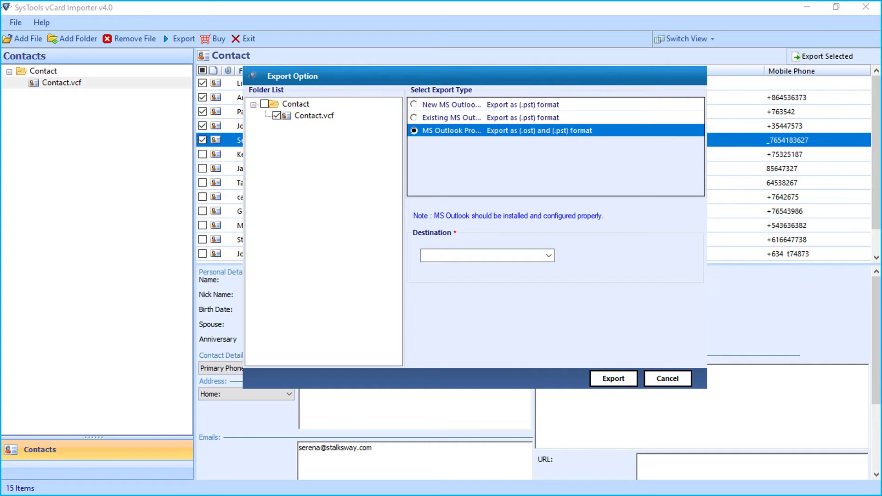
click(549, 255)
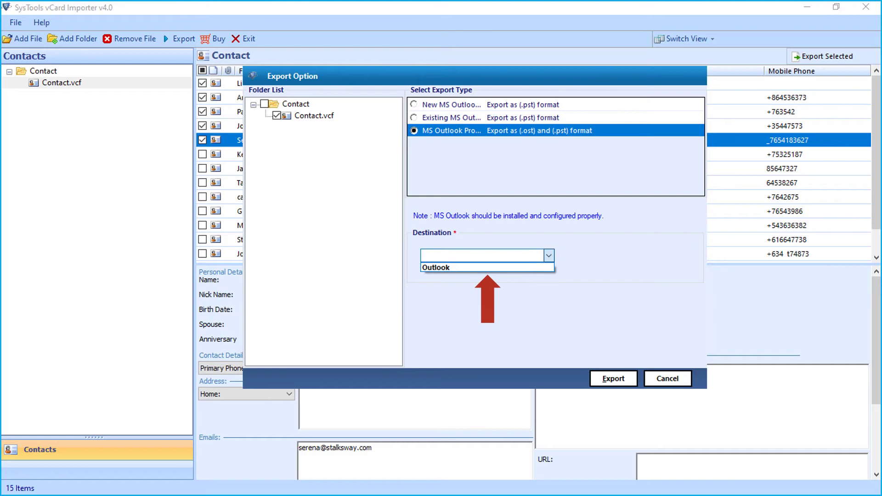
click(482, 267)
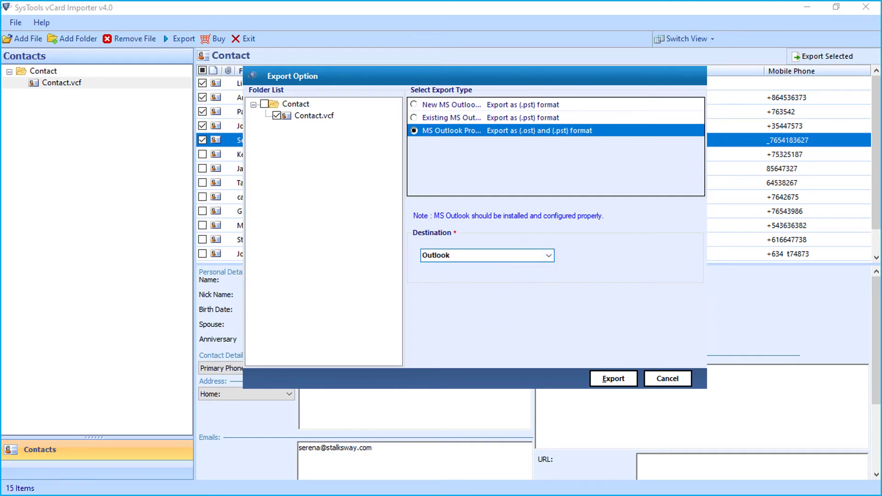
Step: Export the checked contacts as a new PST into the vCard Import Output folder
click(413, 104)
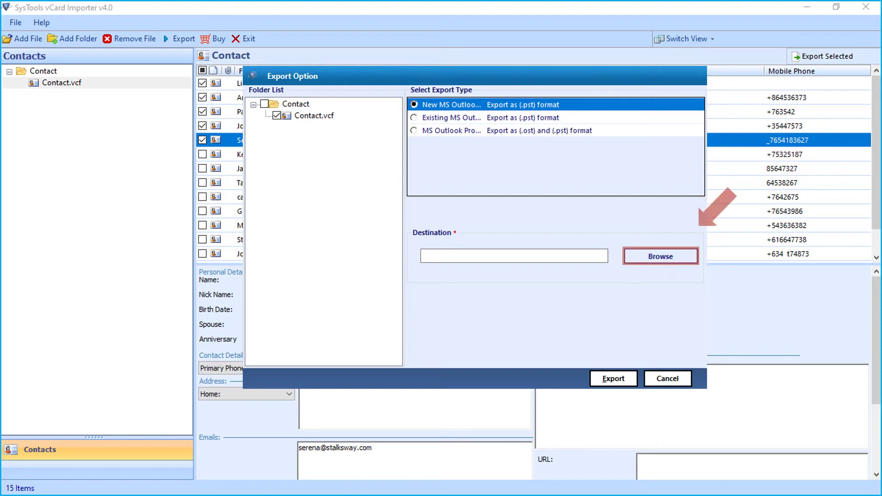
click(661, 256)
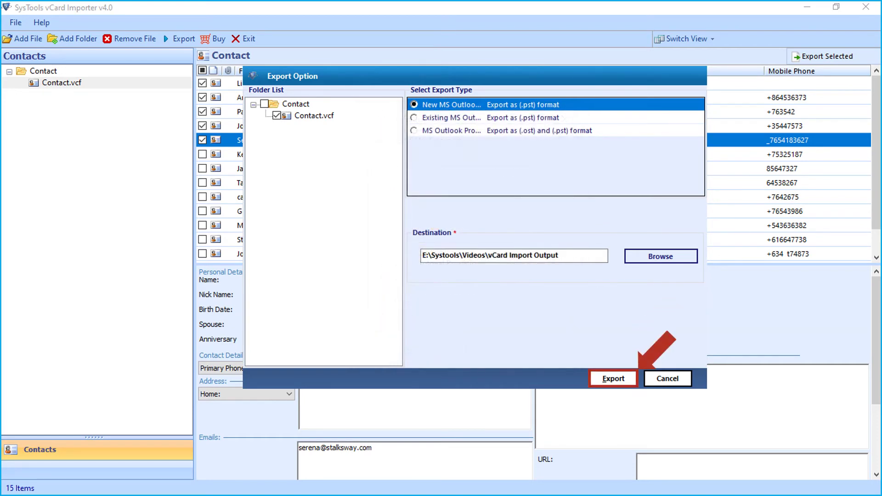
click(613, 378)
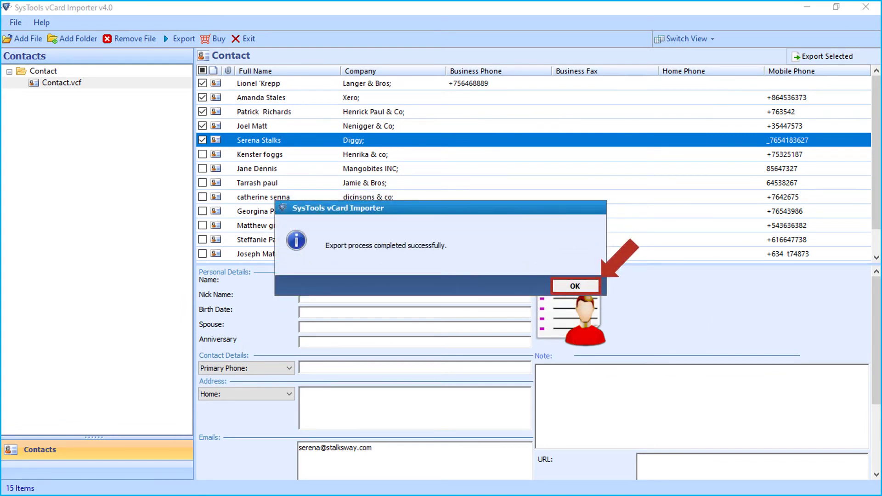
Step: Save the export report as Export Report.csv and open it in Excel
click(575, 286)
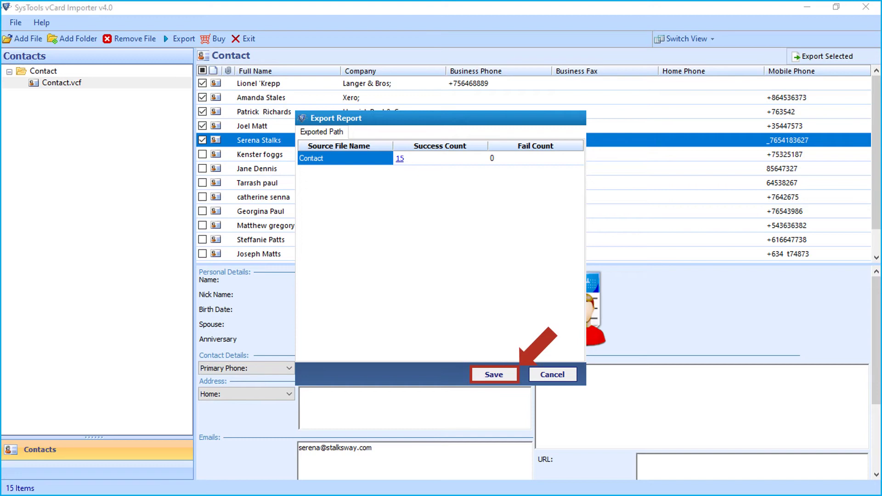
click(493, 375)
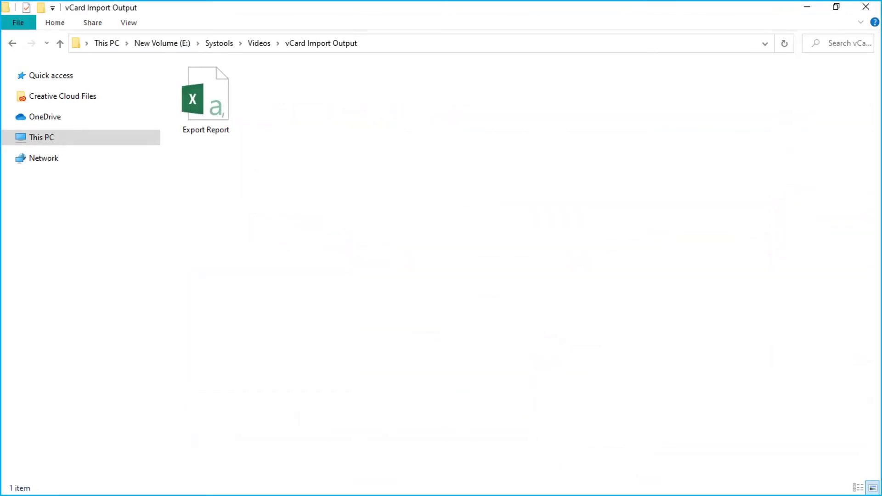
click(205, 100)
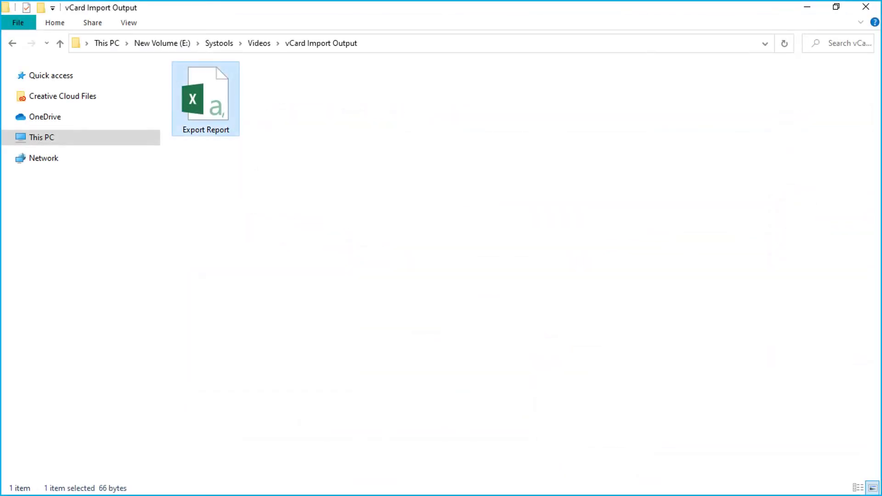
double_click(206, 99)
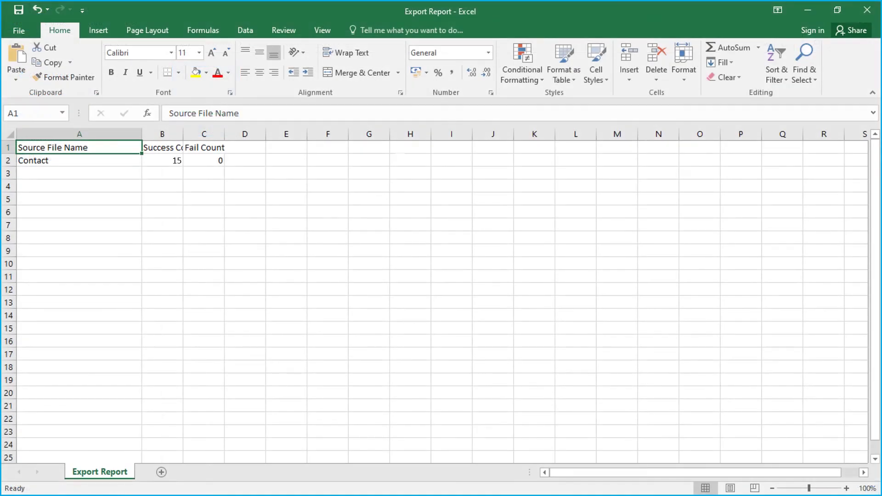